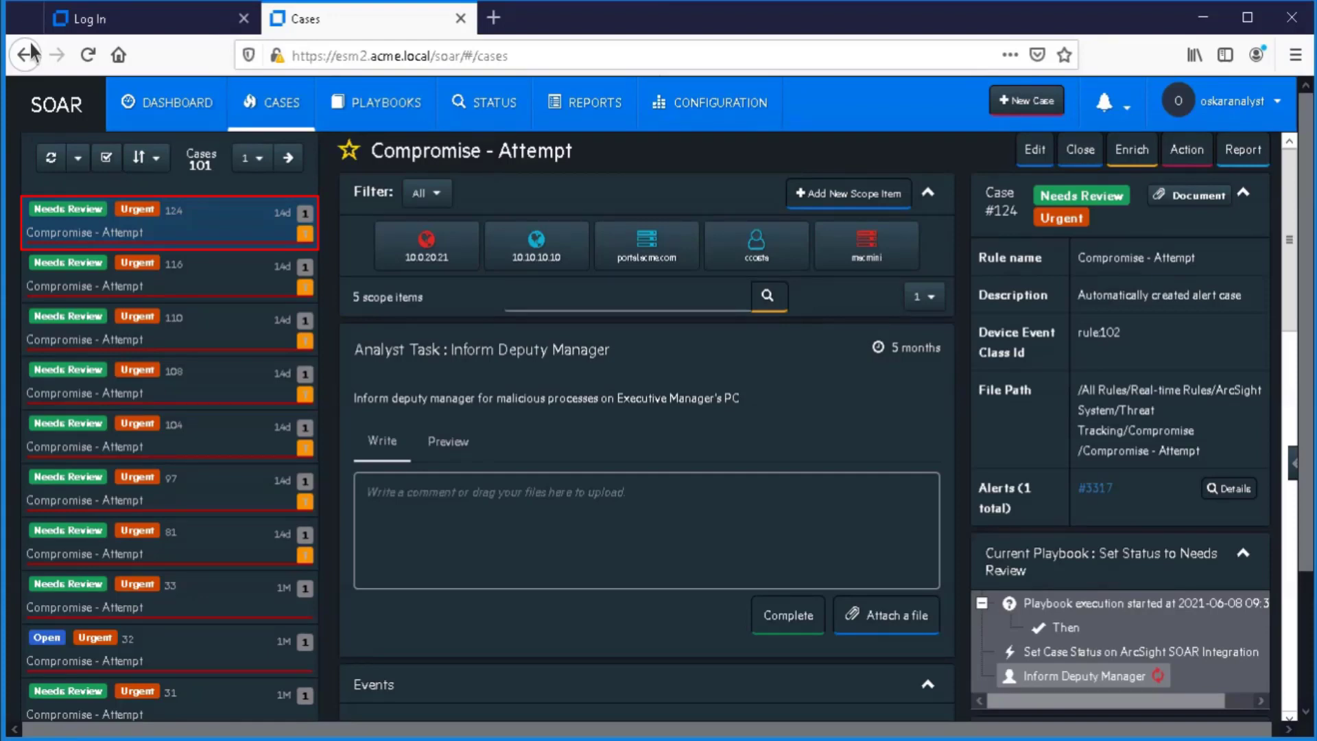
Open case 124 from the case list to work on its Inform Deputy Manager task
left_click(176, 233)
type("Informed deputy manager")
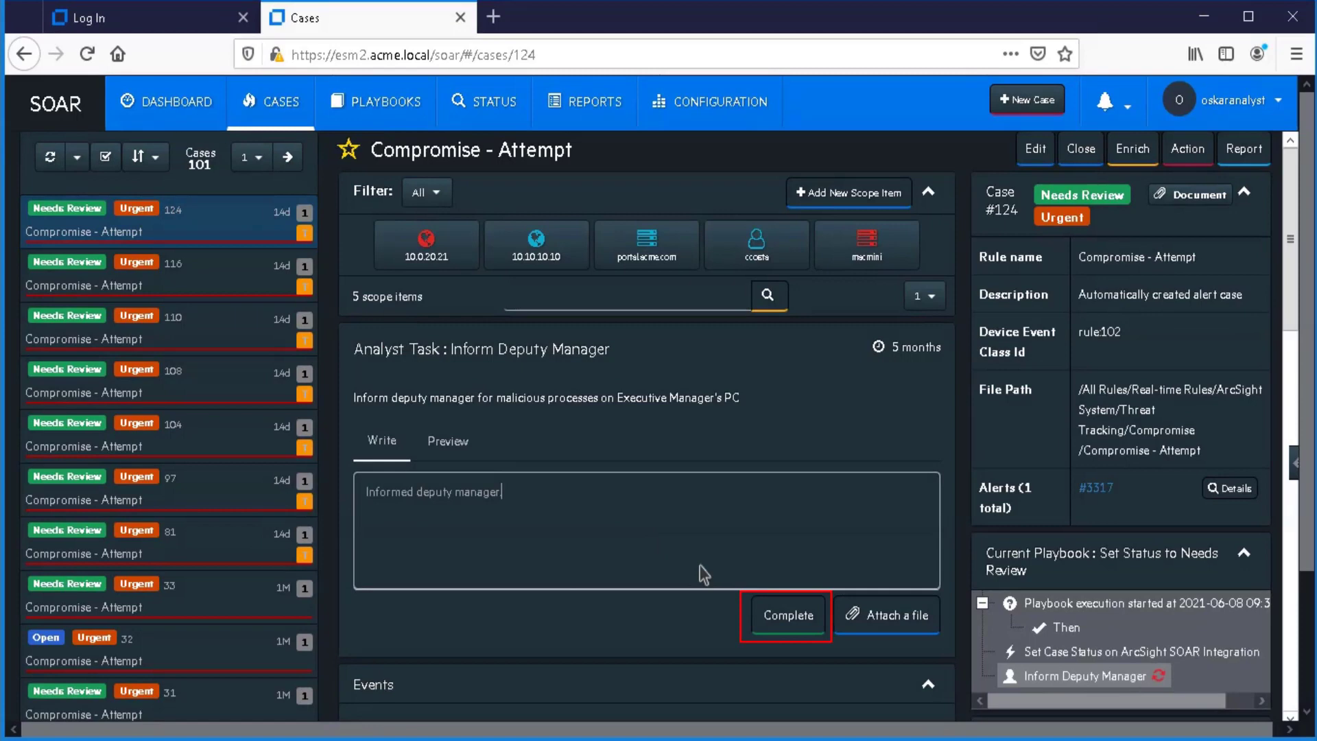
Complete the Inform Deputy Manager task and expand its completion entry in the comments-only timeline
left_click(789, 619)
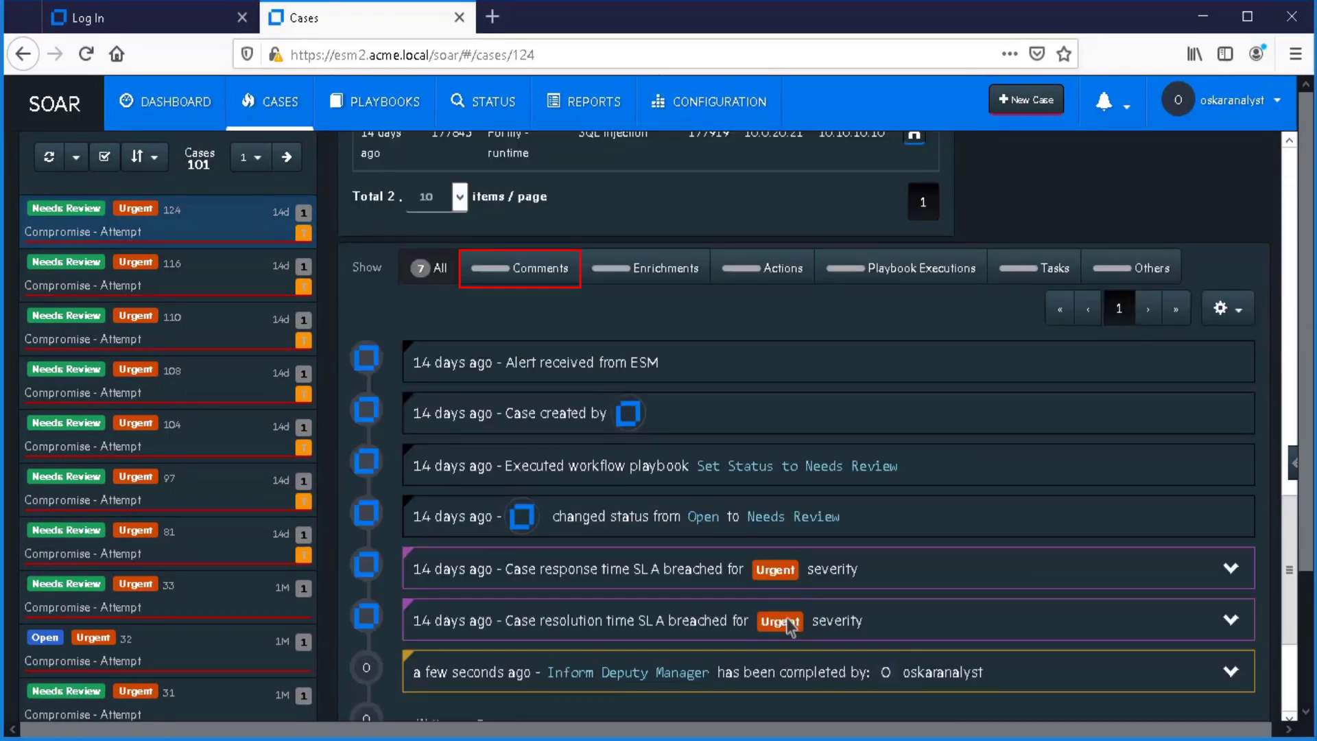
left_click(524, 269)
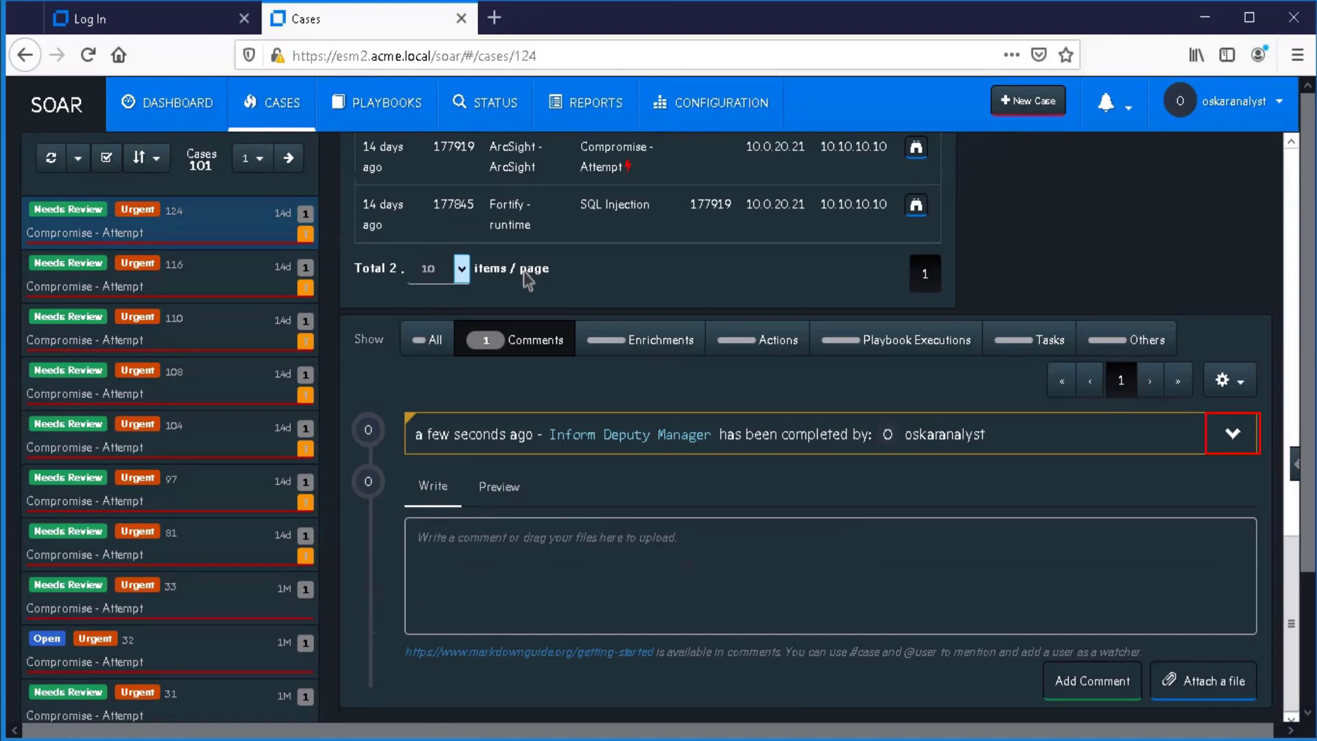
left_click(1233, 433)
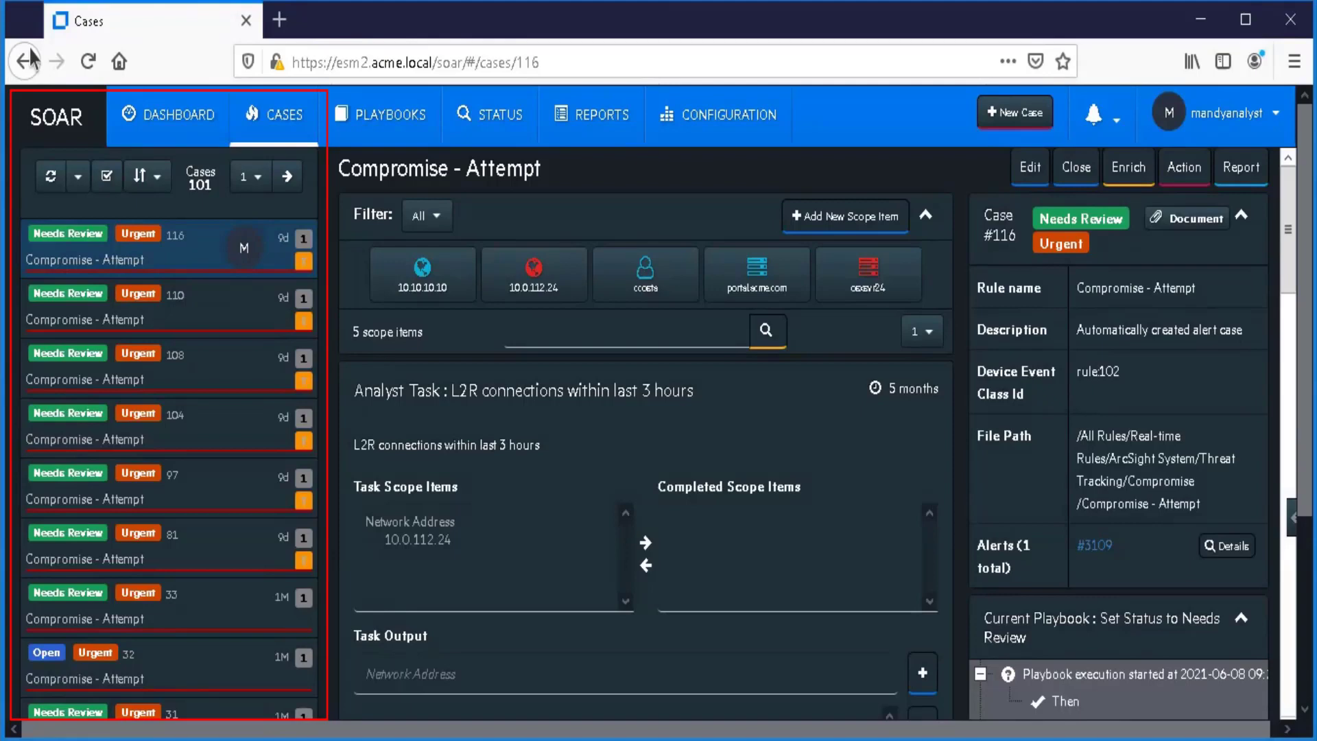
Switch the All Cases filter to 'Cases assigned to me', leaving 7 cases listed
scroll(177, 416, "down", 4)
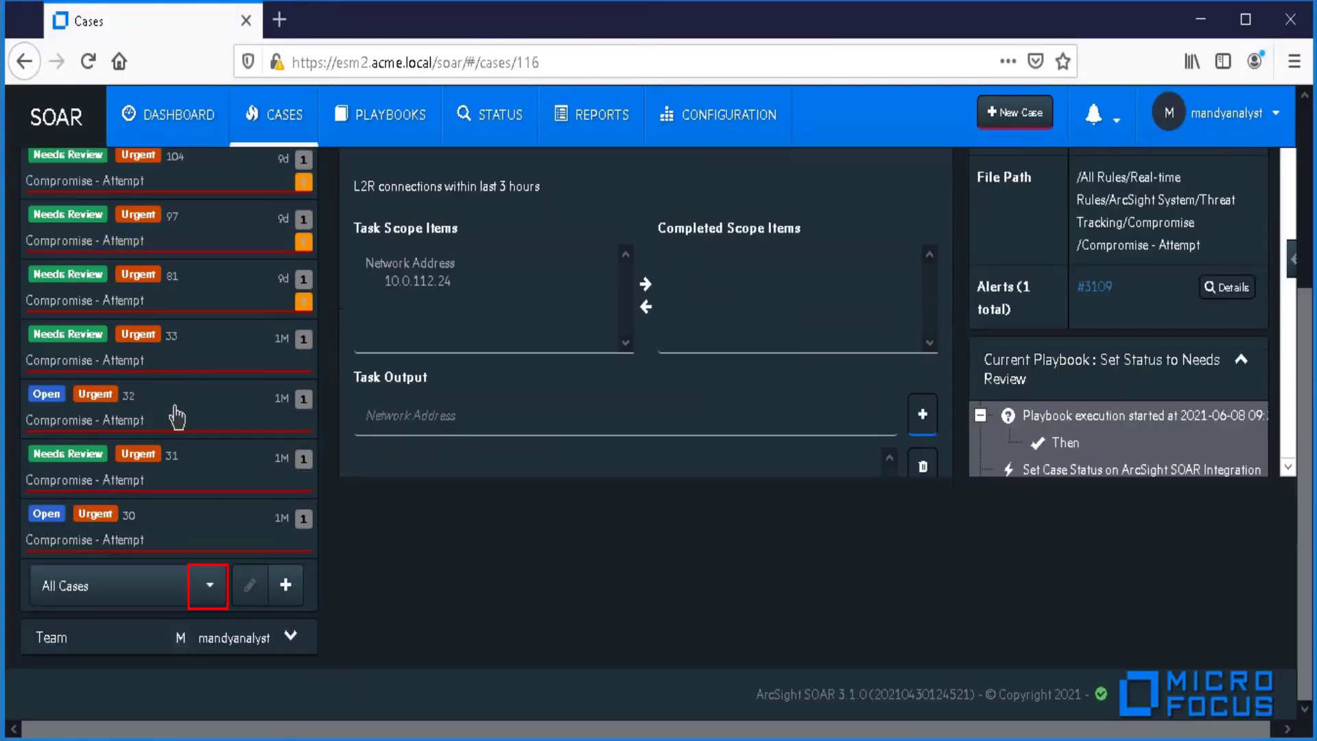
left_click(210, 587)
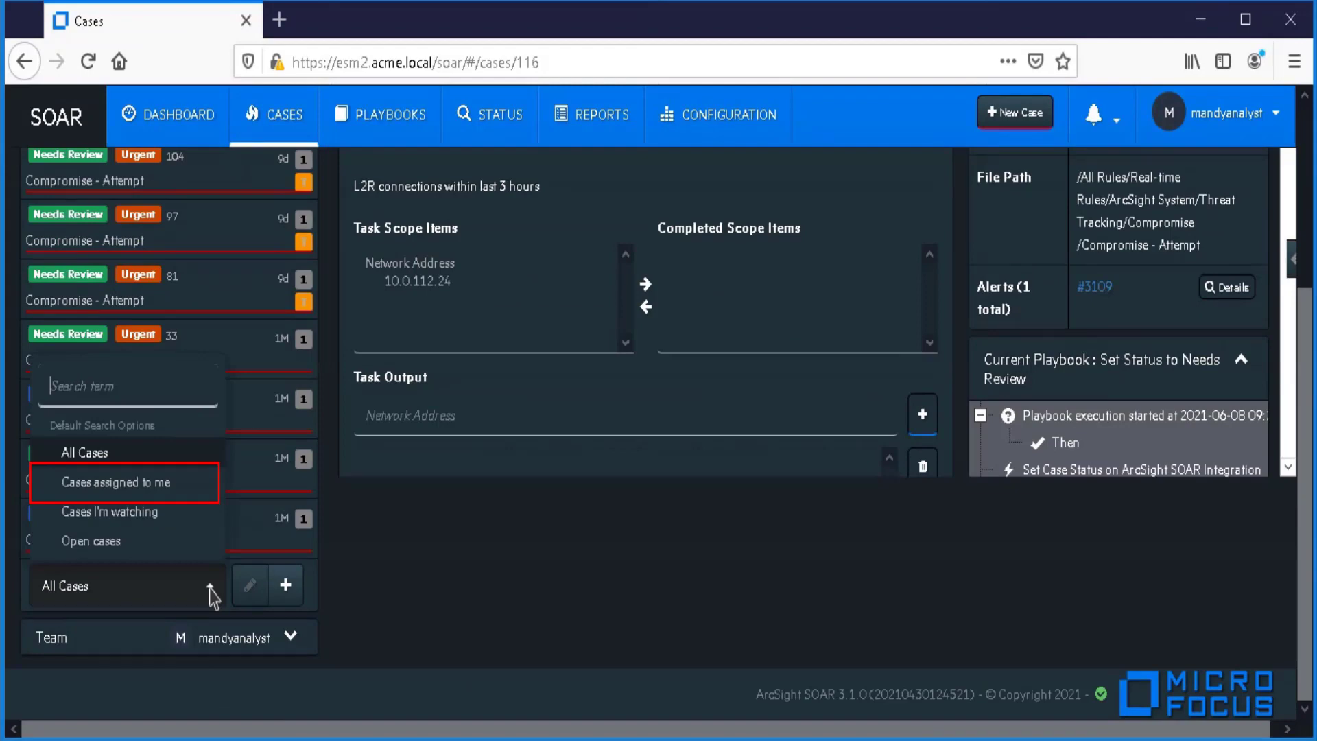
left_click(126, 484)
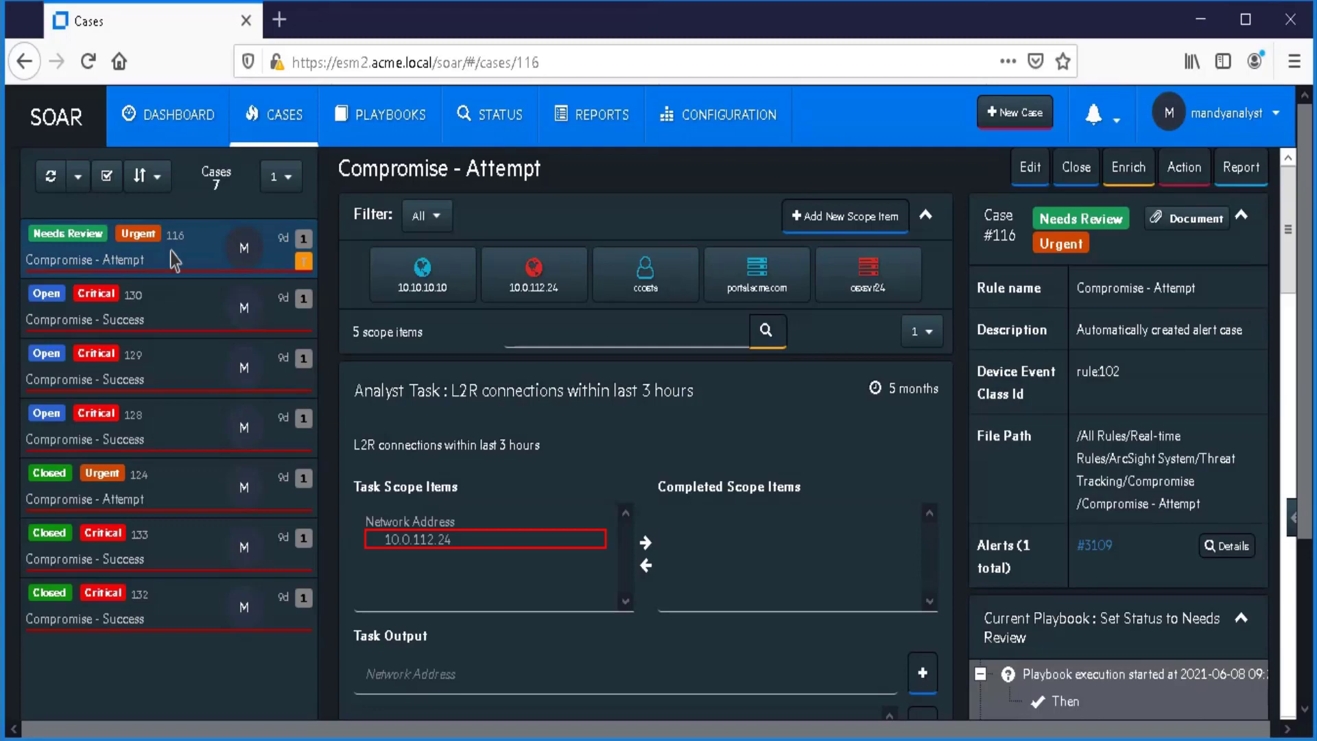
Move scope item 10.0.112.24 to completed items and enter task output 101.0.111.33
left_click(491, 542)
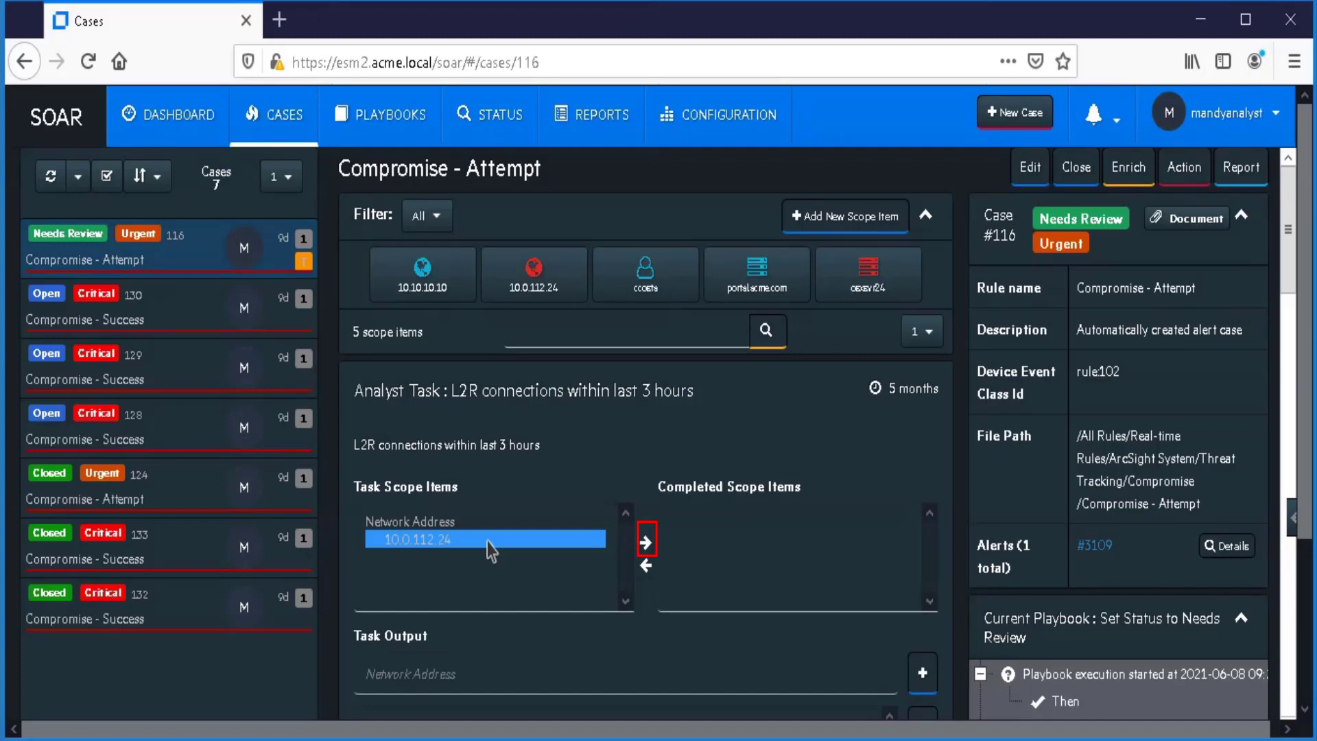
left_click(645, 544)
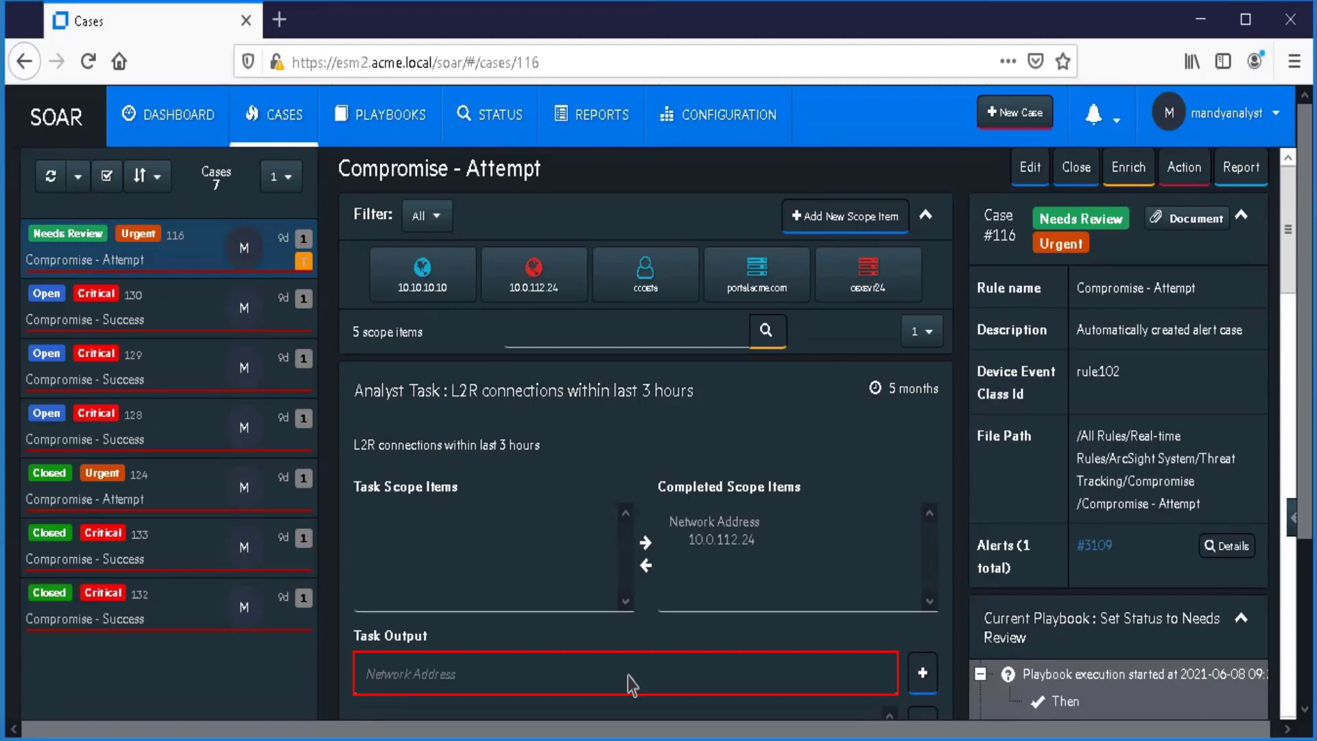
type("101.0.111.33")
key("Tab")
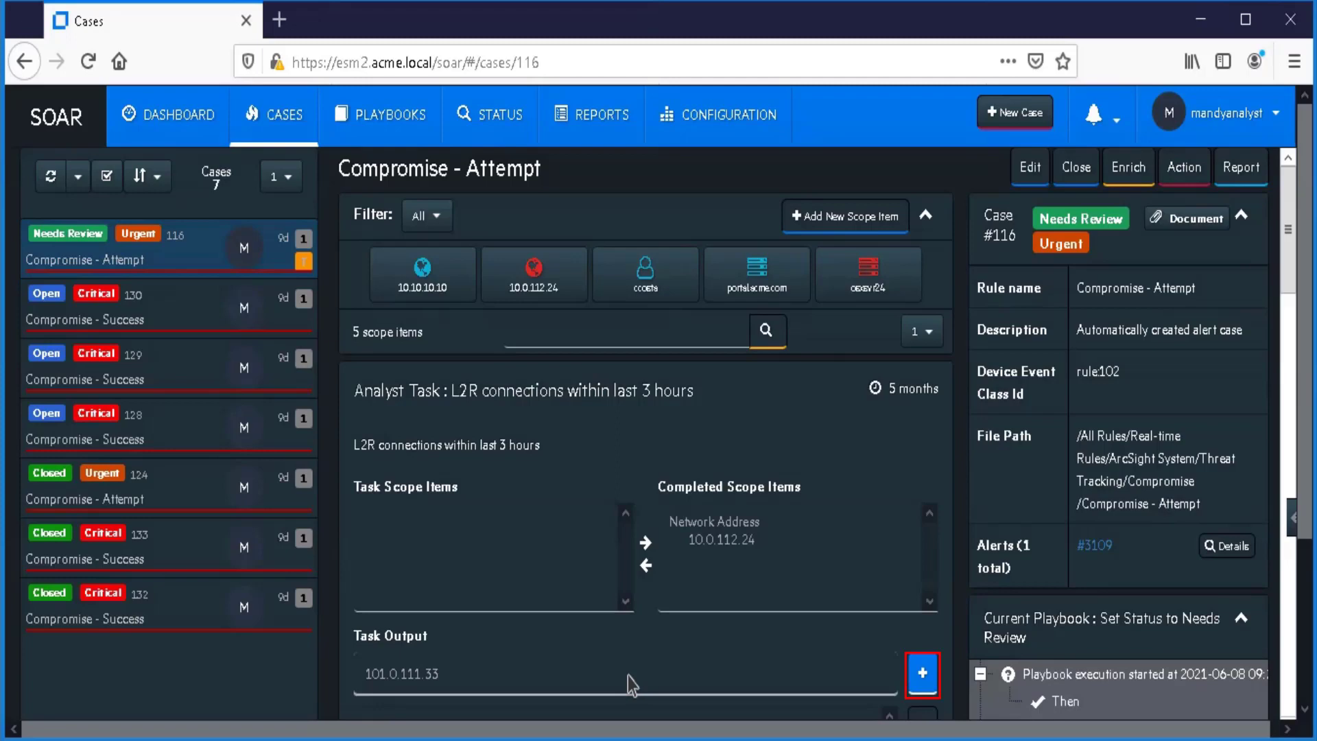
Add 101.0.111.33 as a case 116 scope item and view its network-address details
left_click(923, 673)
scroll(925, 678, "down", 5)
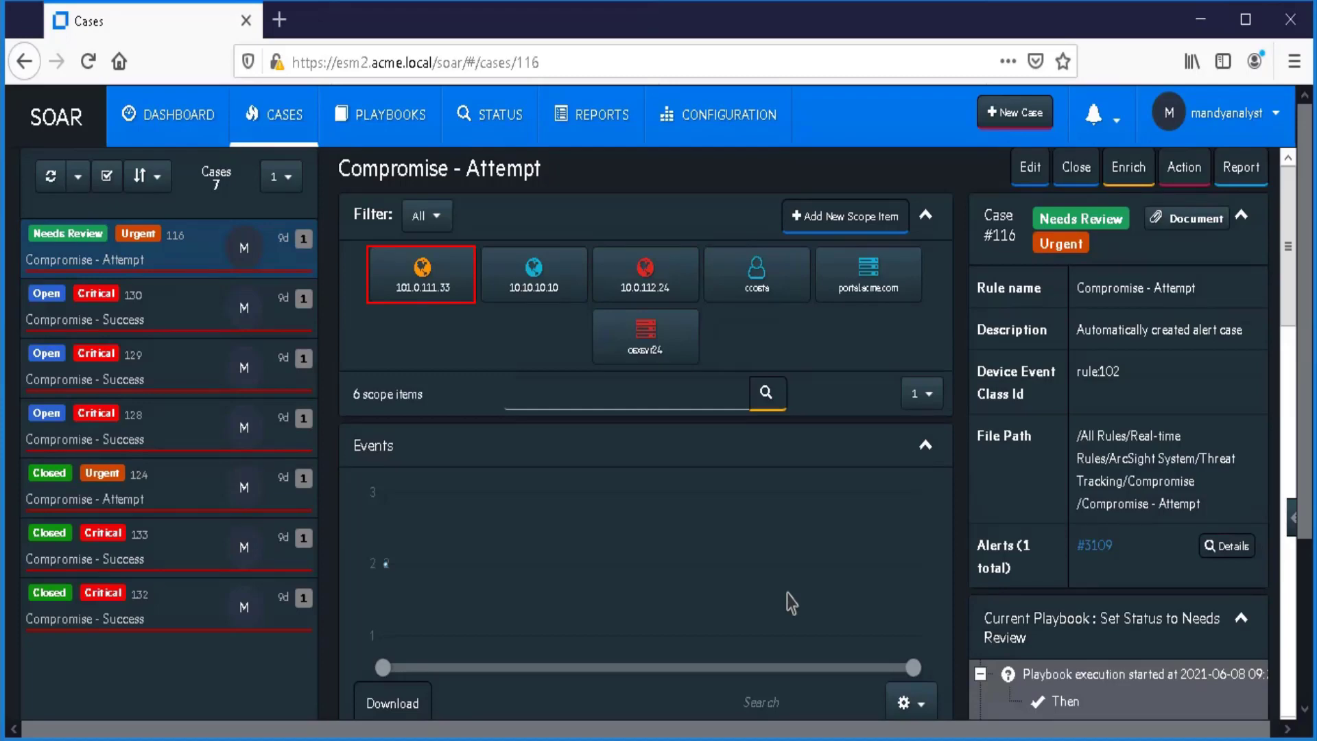
left_click(423, 277)
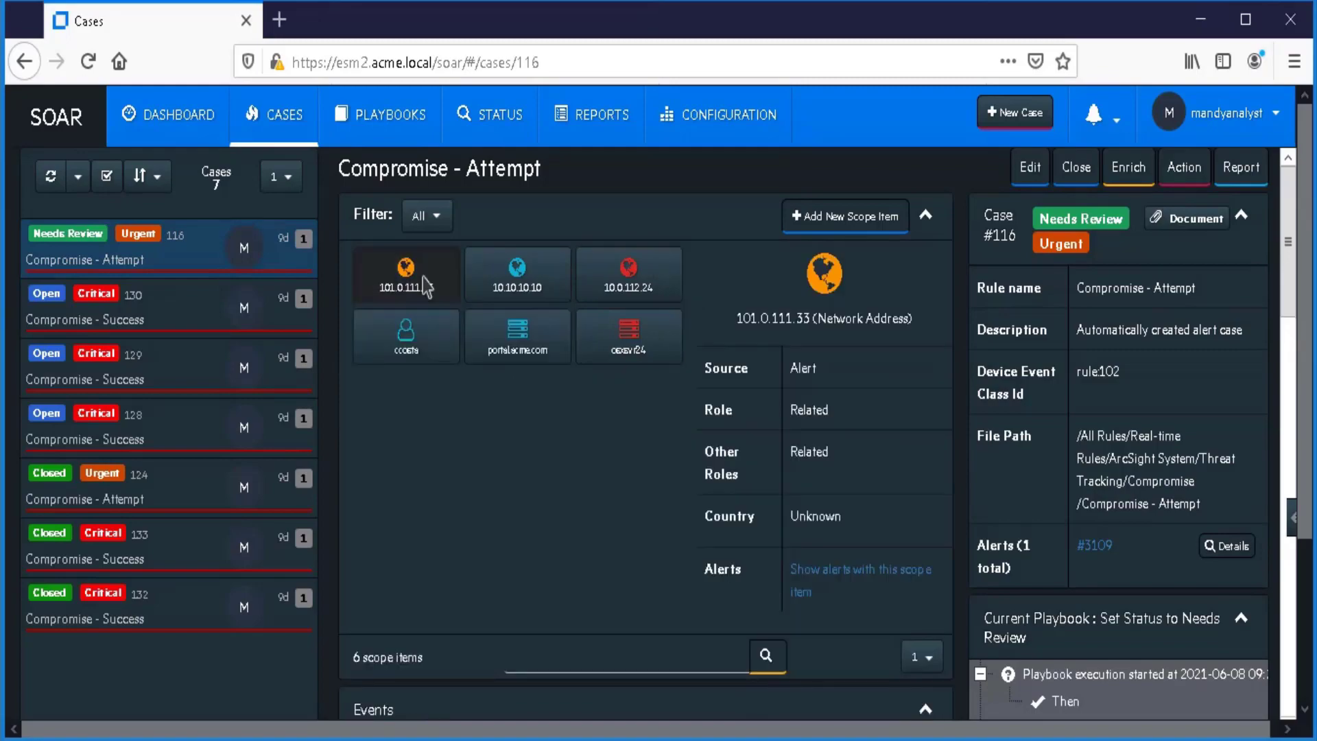
left_click(1077, 167)
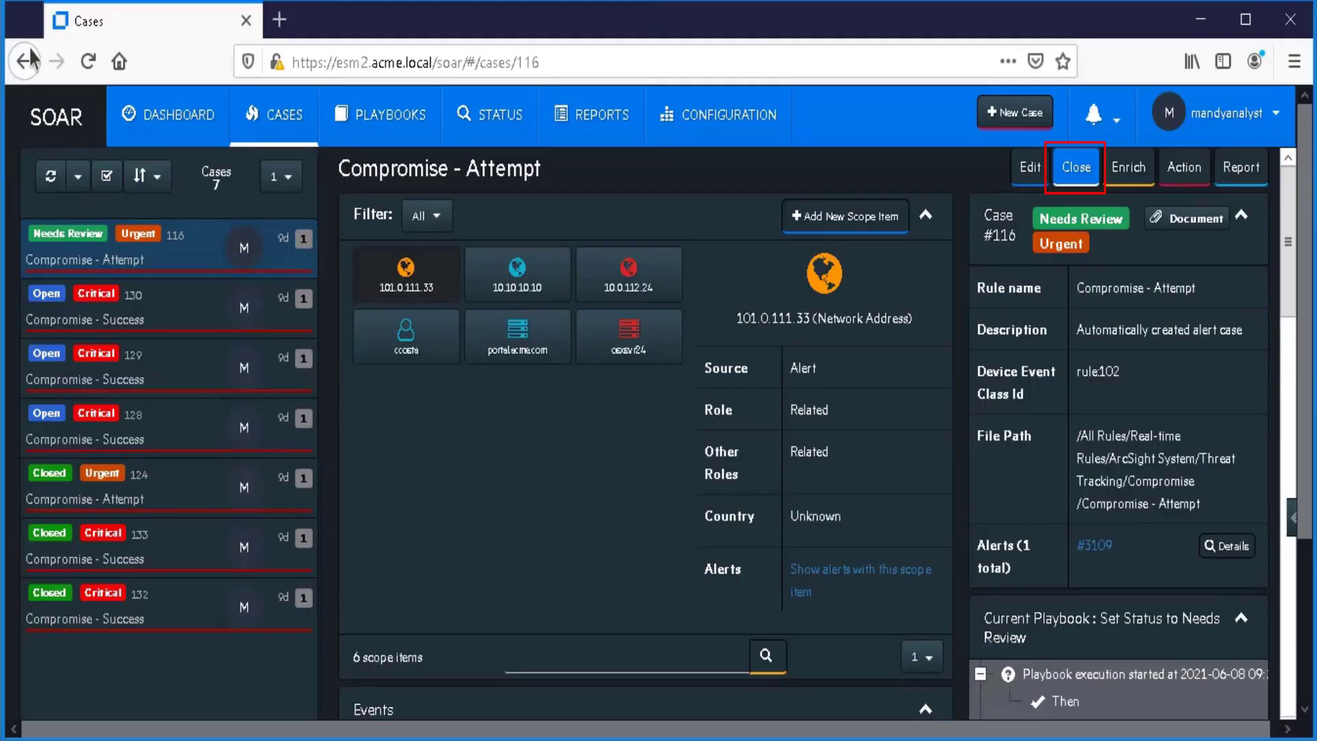
Close case 116 with the comment 'Ran malware and registry cleaner. No more malware was found.'
left_click(1076, 168)
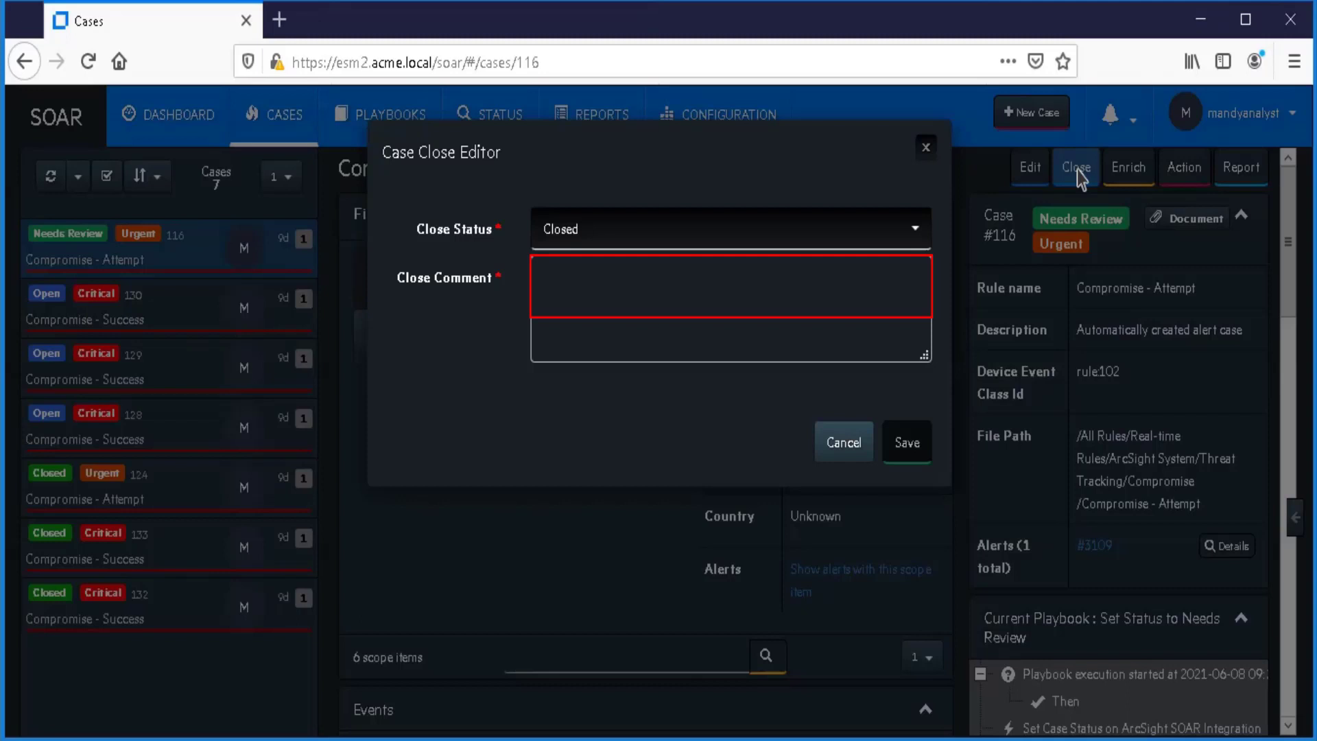
left_click(738, 298)
type("Ran malware and registry cleaner. No more malware was found. Closing this case as resolved.")
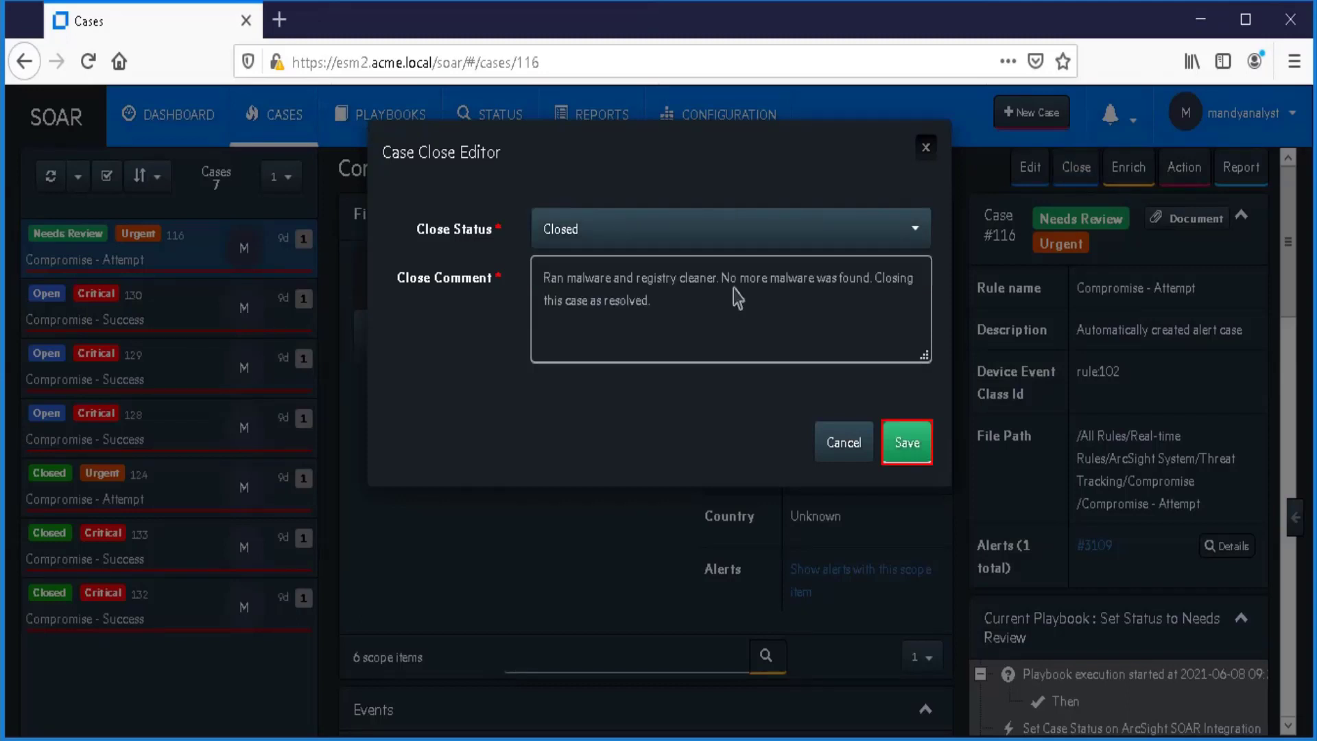
left_click(907, 443)
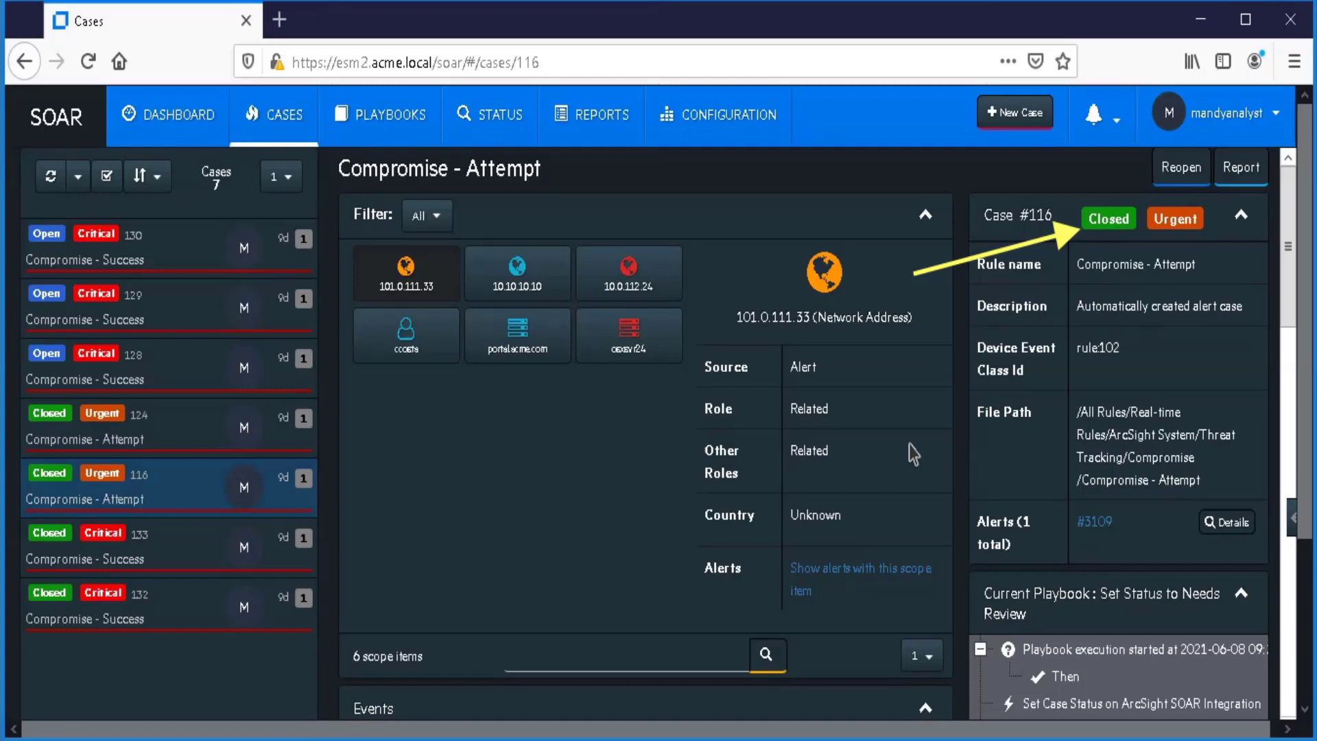
Filter case 116's timeline to comments to confirm mandyanalyst's closing comment
scroll(910, 446, "down", 10)
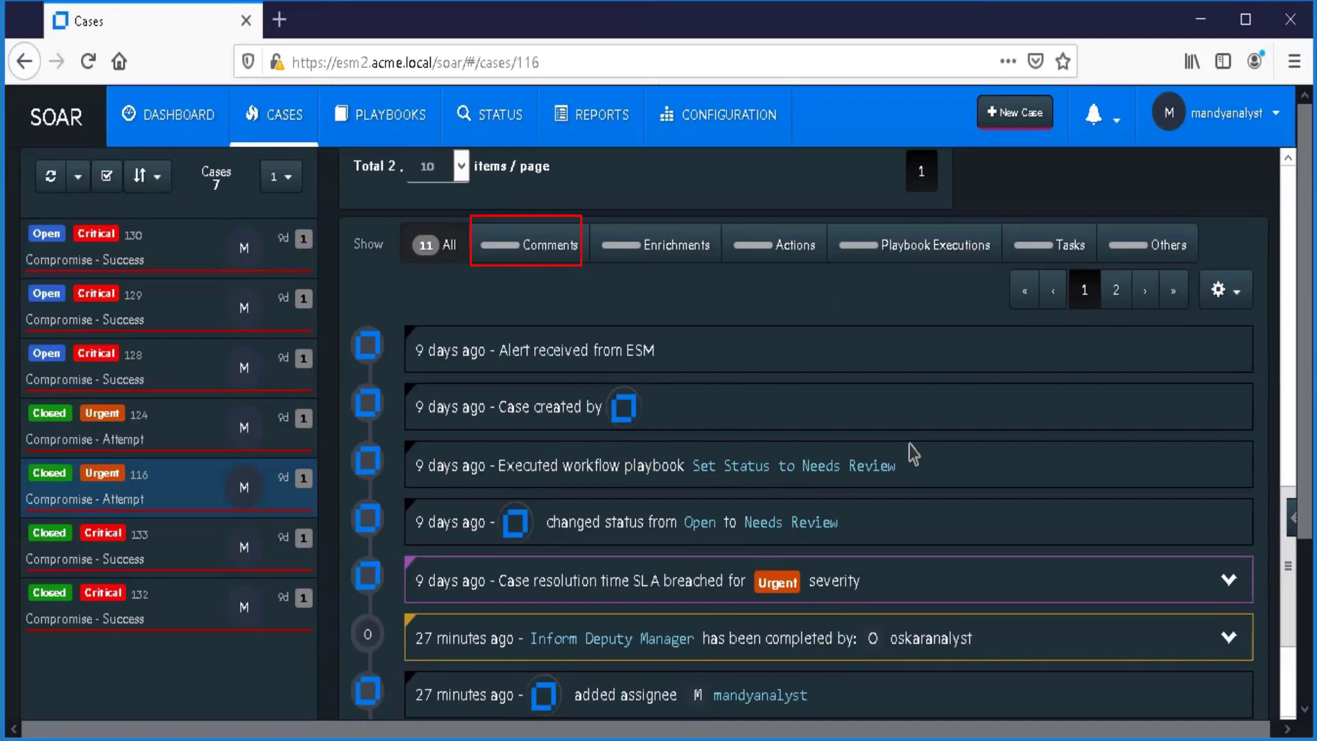
left_click(527, 244)
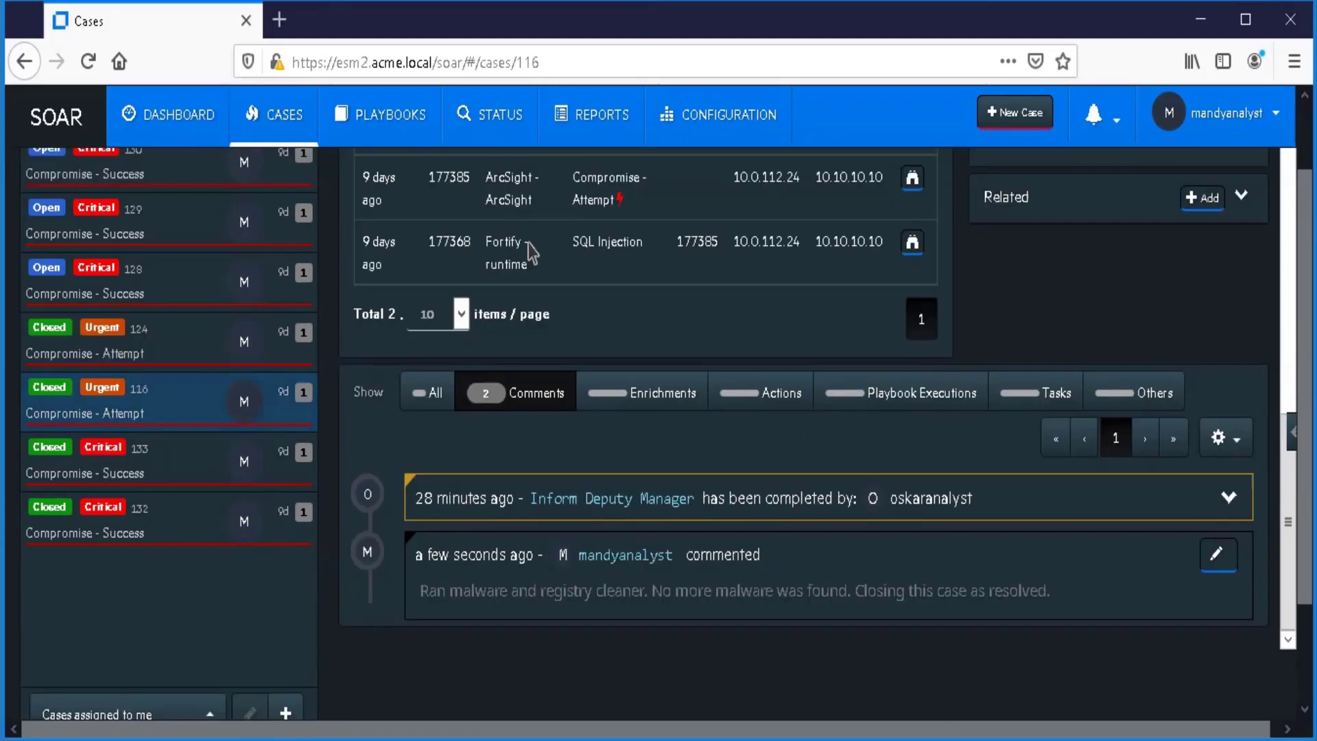